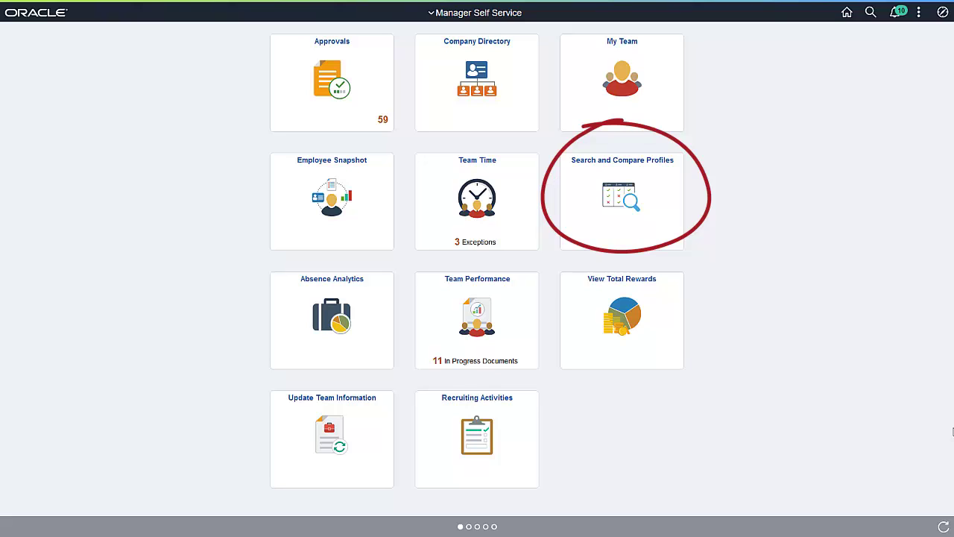
- Open the Search and Compare Profiles tile from the Manager Self Service homepage
{"action": "left_click", "coordinate": [654, 237]}
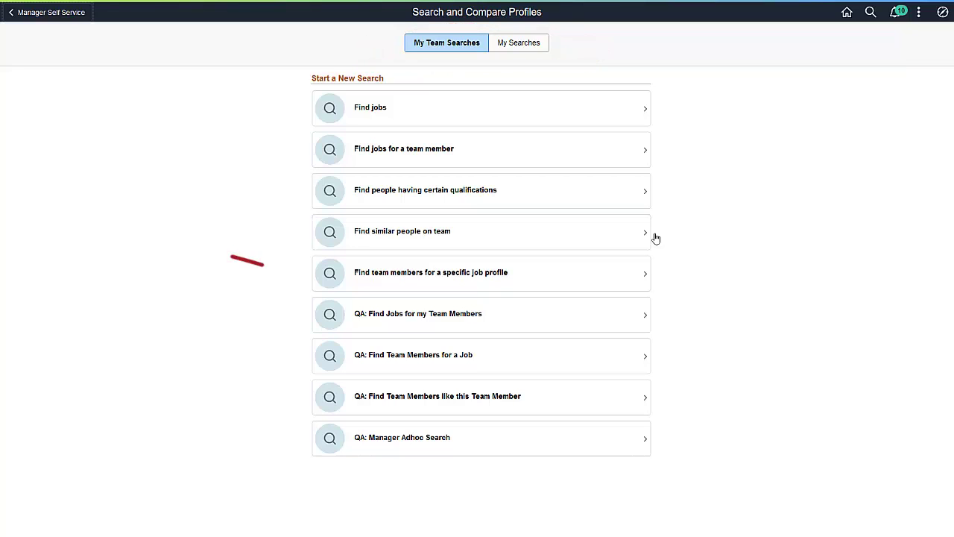
- Start a job-profile team search and pick Sr. Mgr - Special Projects from the 'Sr' results
{"action": "left_click", "coordinate": [611, 282]}
{"action": "type", "text": "Sr."}
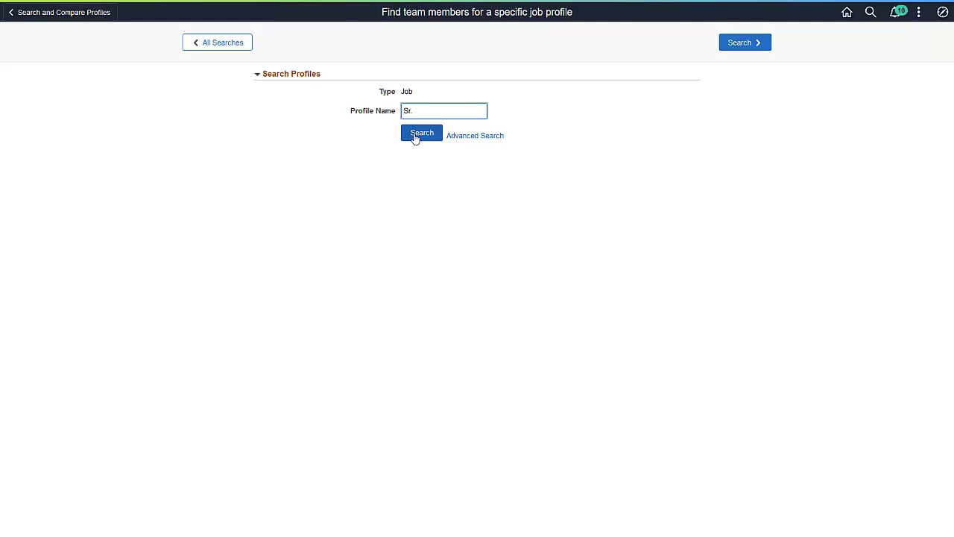
{"action": "left_click", "coordinate": [415, 134]}
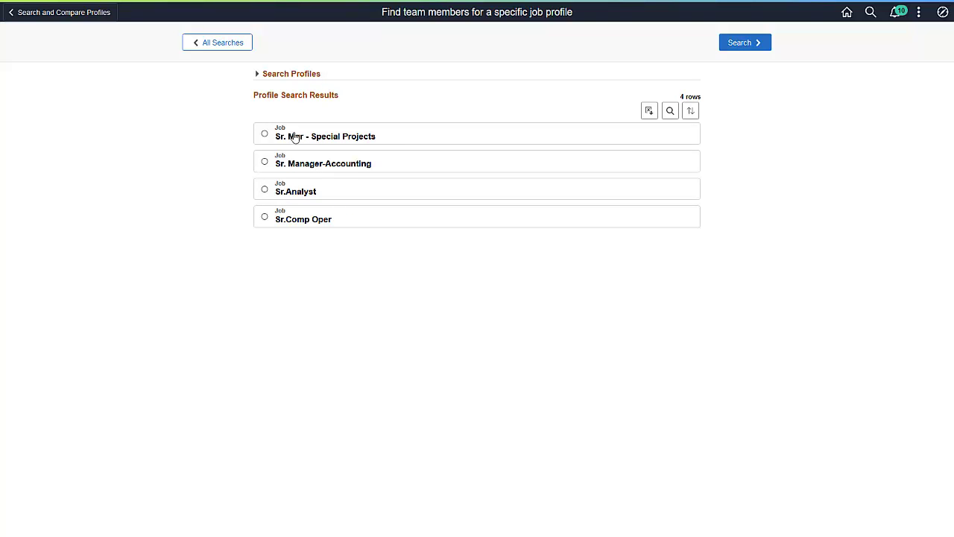
{"action": "left_click", "coordinate": [264, 134]}
{"action": "left_click", "coordinate": [746, 49]}
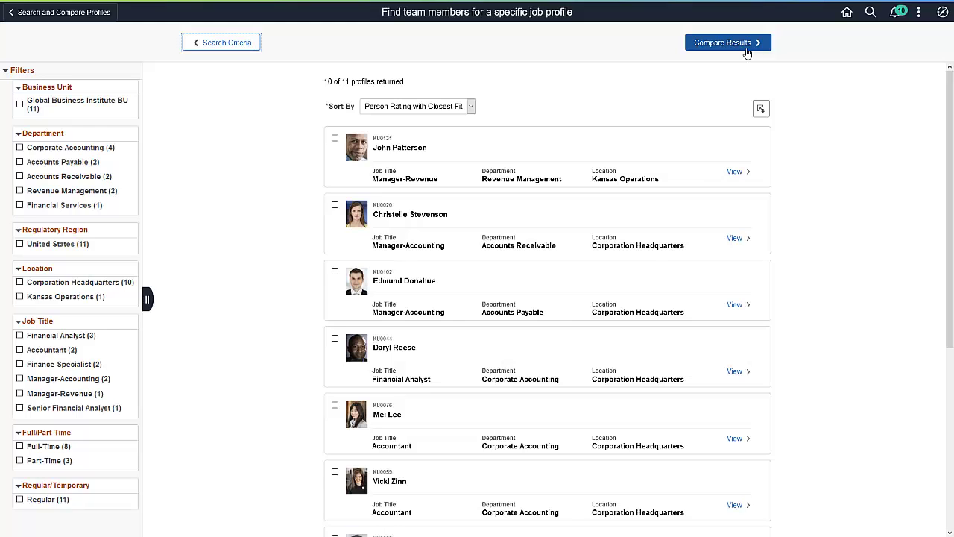
{"action": "left_click", "coordinate": [471, 109]}
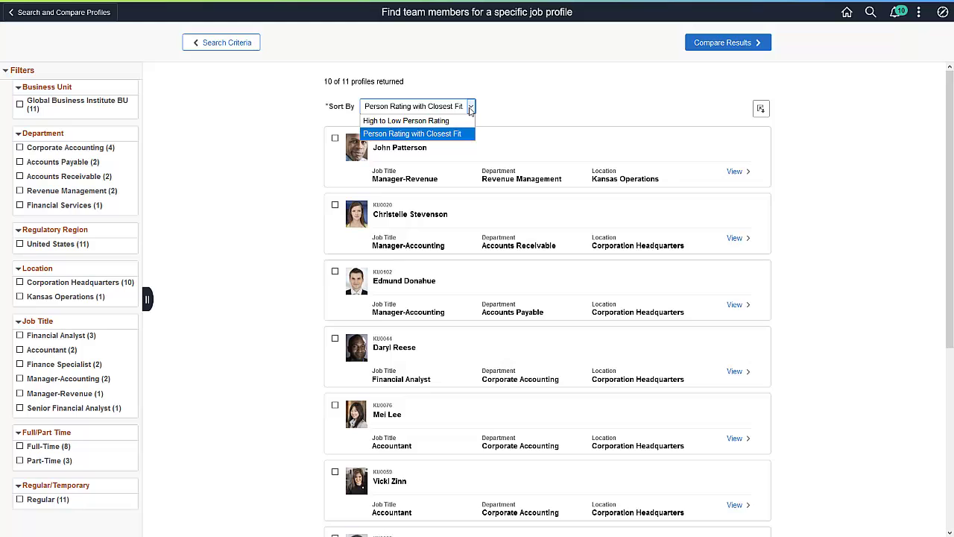
{"action": "left_click", "coordinate": [507, 111]}
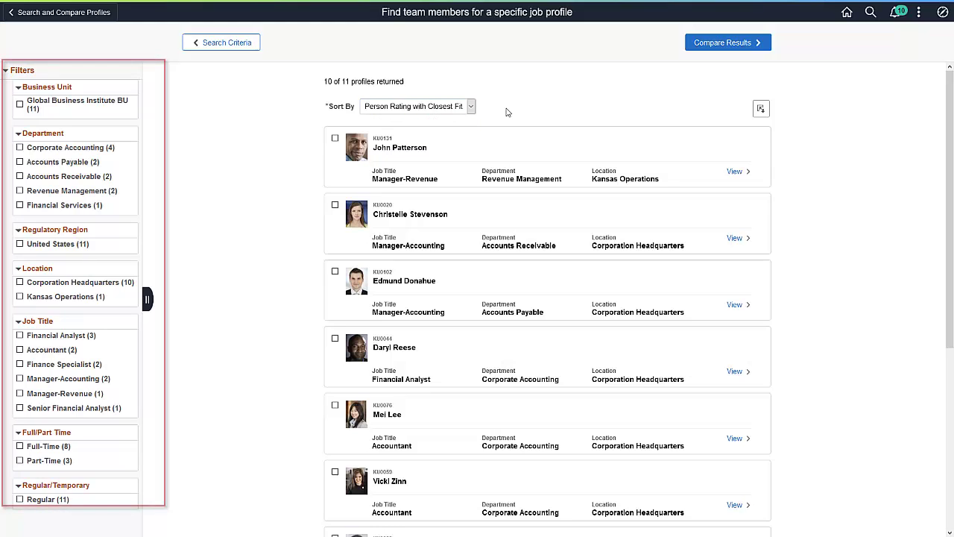
{"action": "left_click", "coordinate": [334, 139]}
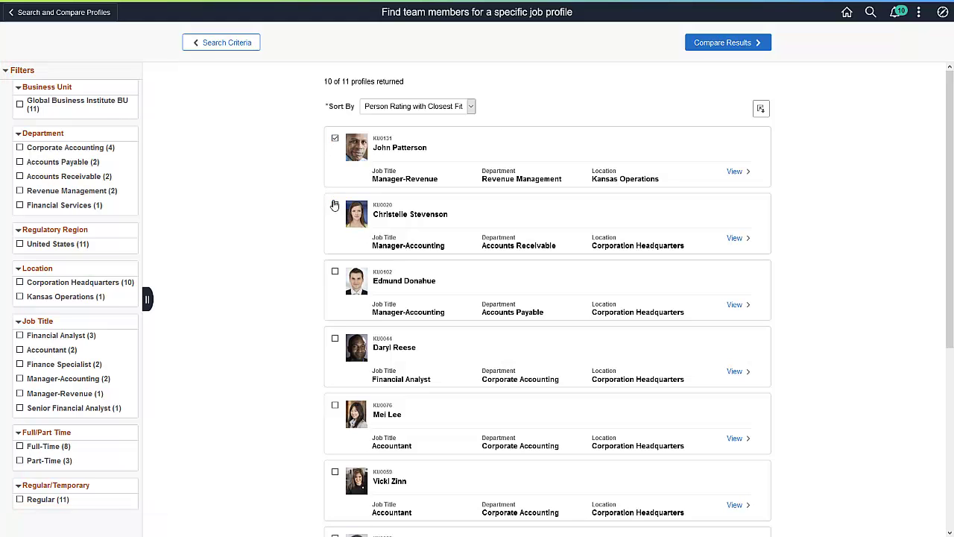
{"action": "left_click", "coordinate": [334, 205]}
{"action": "left_click", "coordinate": [334, 271]}
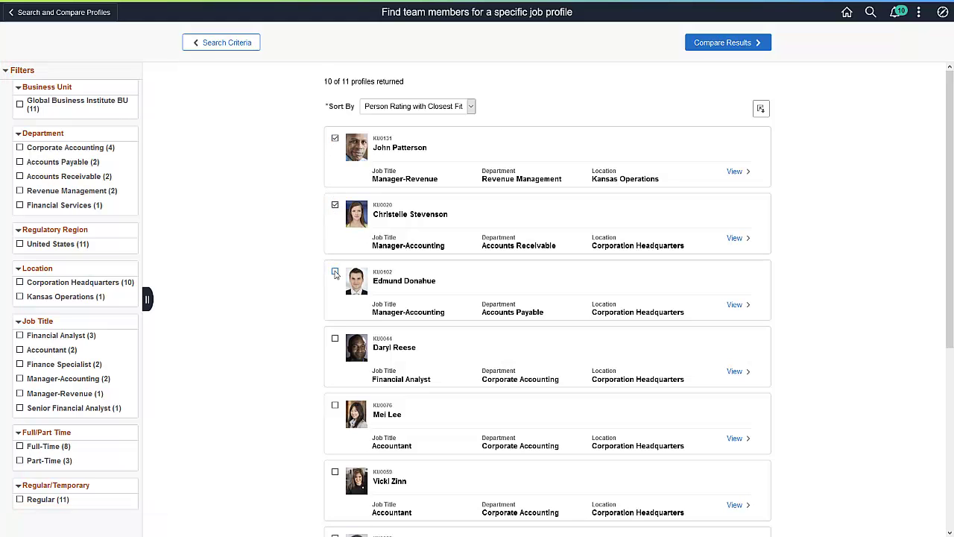
- Compare the three checked team members side by side against Sr. Mgr - Special Projects
{"action": "left_click", "coordinate": [715, 50]}
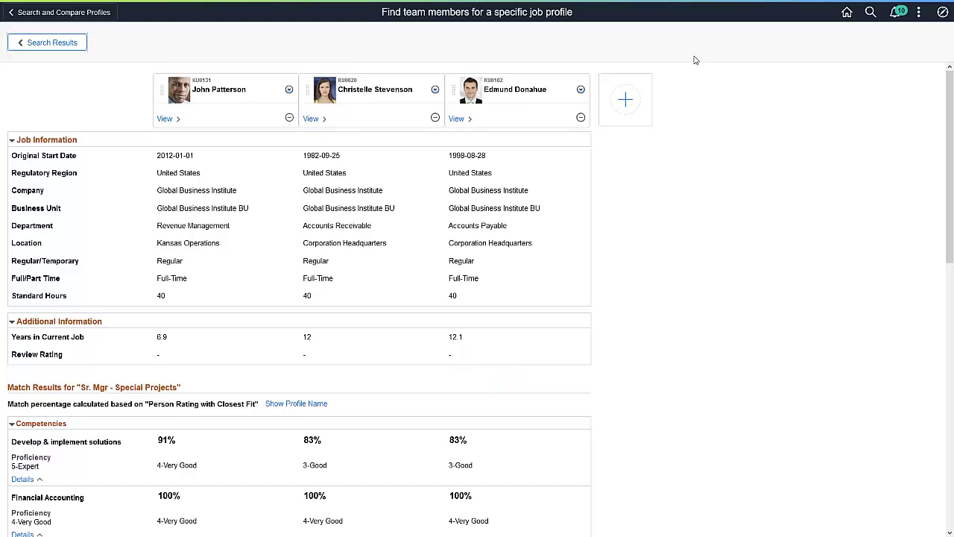
{"action": "left_click", "coordinate": [626, 102]}
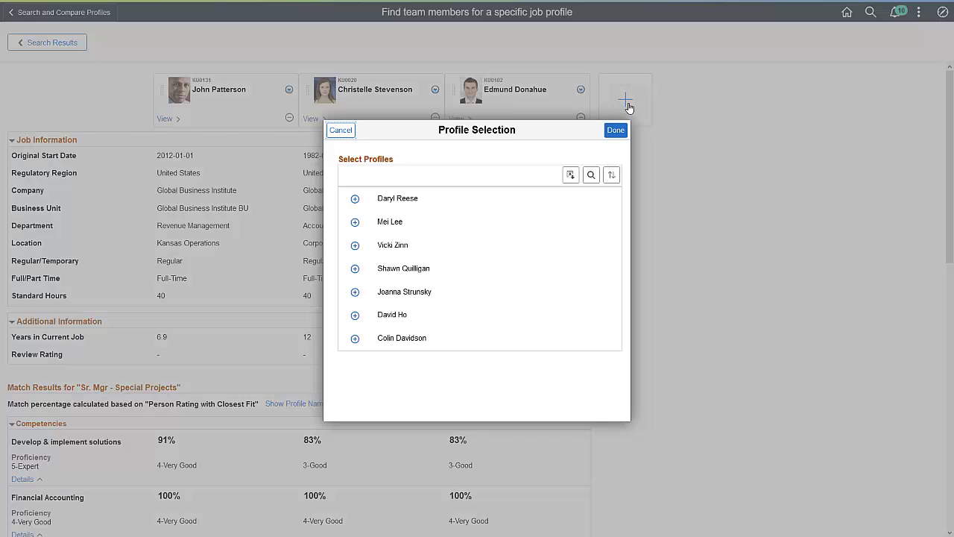
{"action": "left_click", "coordinate": [355, 199]}
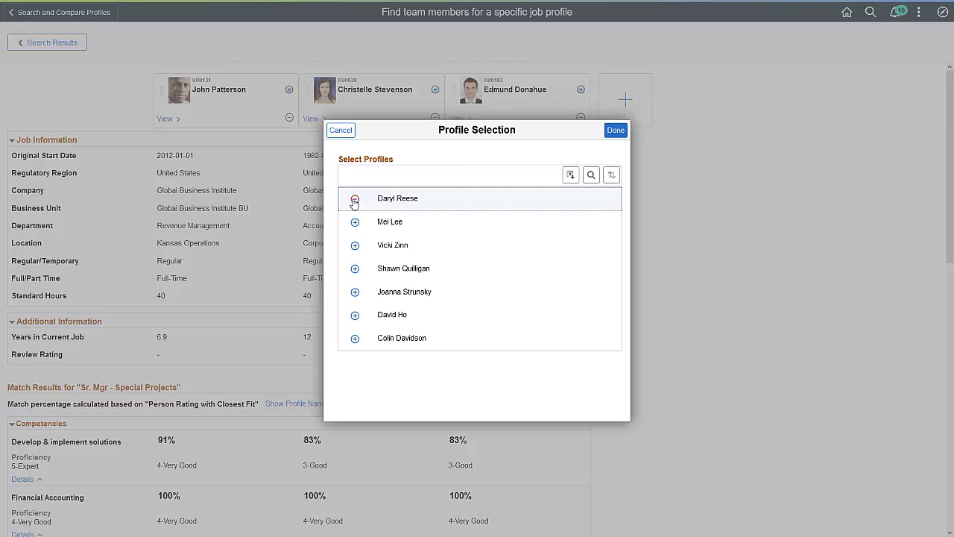
{"action": "left_click", "coordinate": [615, 131]}
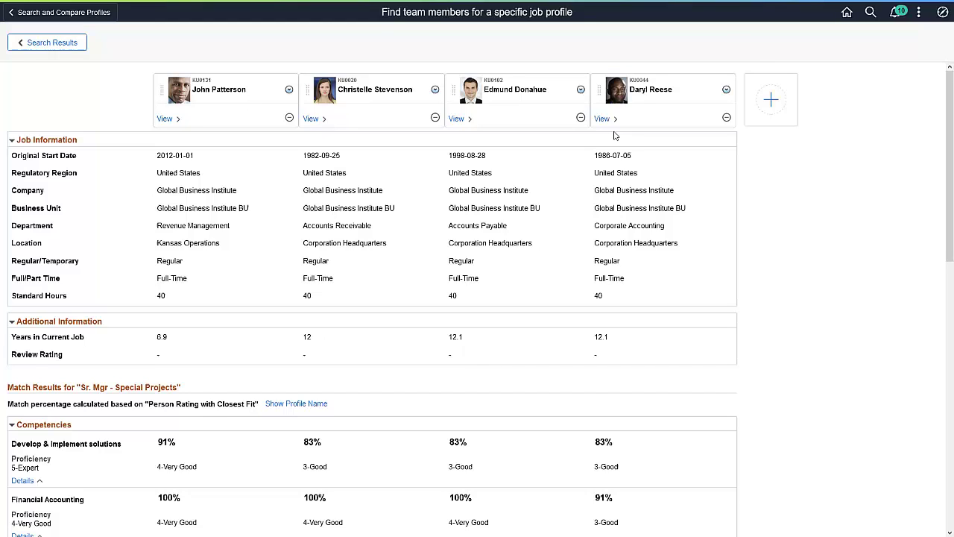
{"action": "left_click", "coordinate": [614, 96]}
{"action": "left_click_drag", "start_coordinate": [545, 103], "coordinate": [316, 103]}
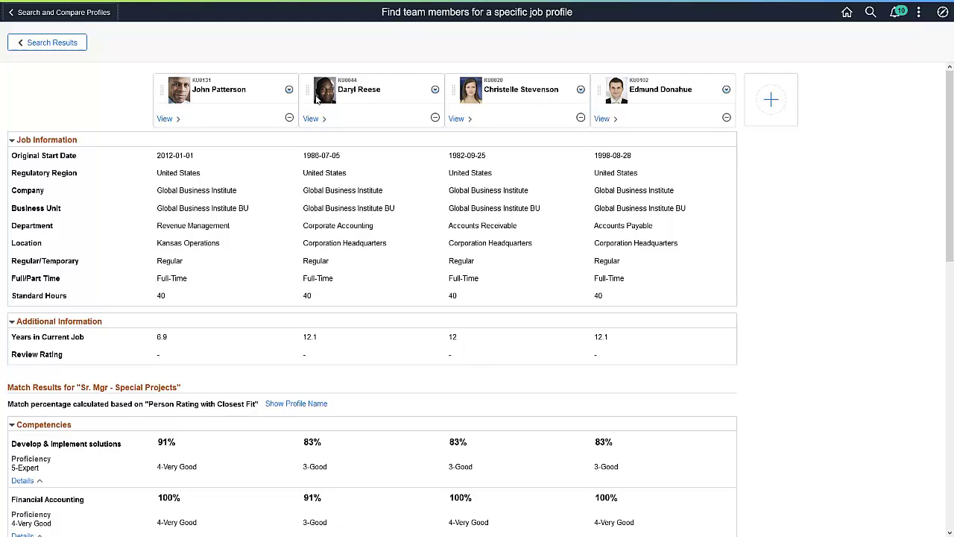
{"action": "left_click", "coordinate": [725, 118]}
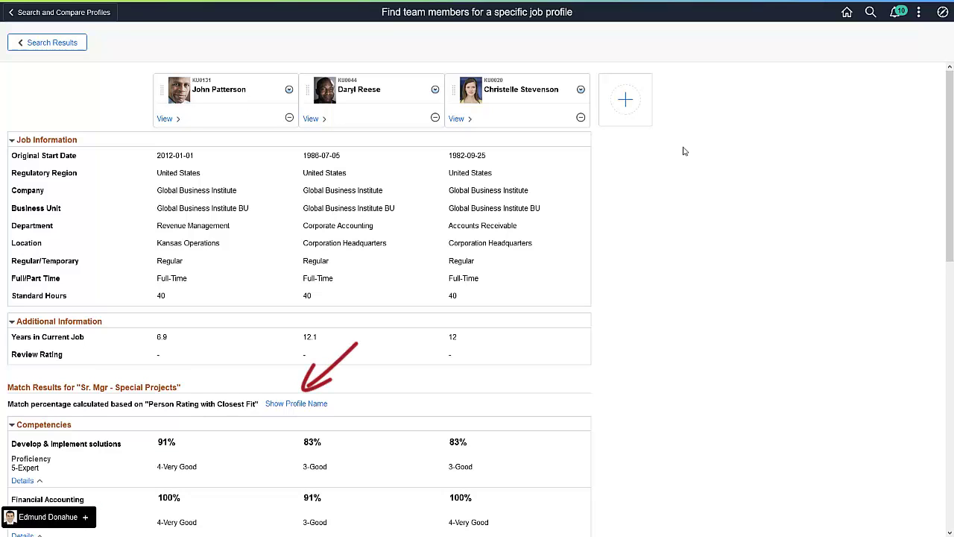
- Turn on Show Profile Name and review competency, degree, language and license matches
{"action": "left_click", "coordinate": [298, 403]}
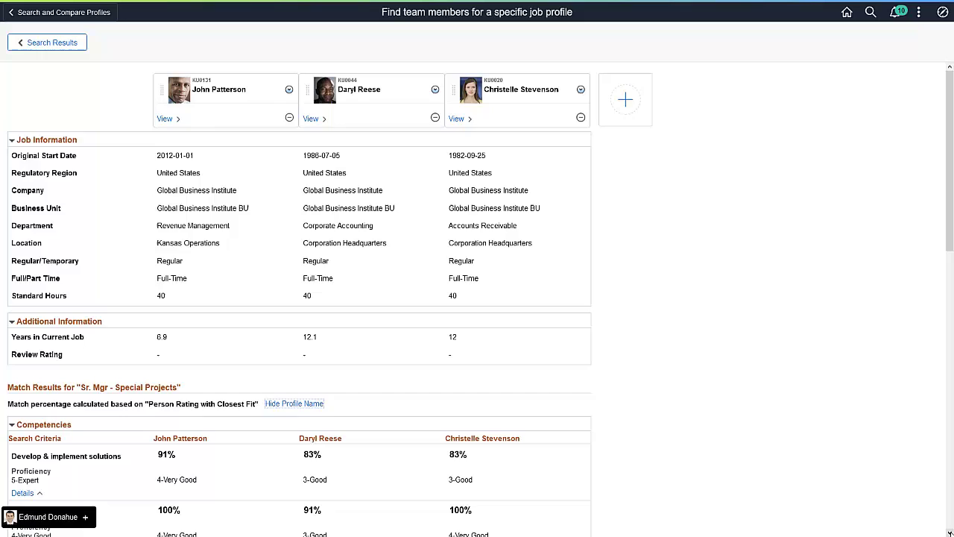
{"action": "scroll", "coordinate": [949, 531], "scroll_direction": "down", "scroll_amount": 3}
{"action": "scroll", "coordinate": [477, 298], "scroll_direction": "down", "scroll_amount": 2}
{"action": "scroll", "coordinate": [477, 298], "scroll_direction": "down", "scroll_amount": 2}
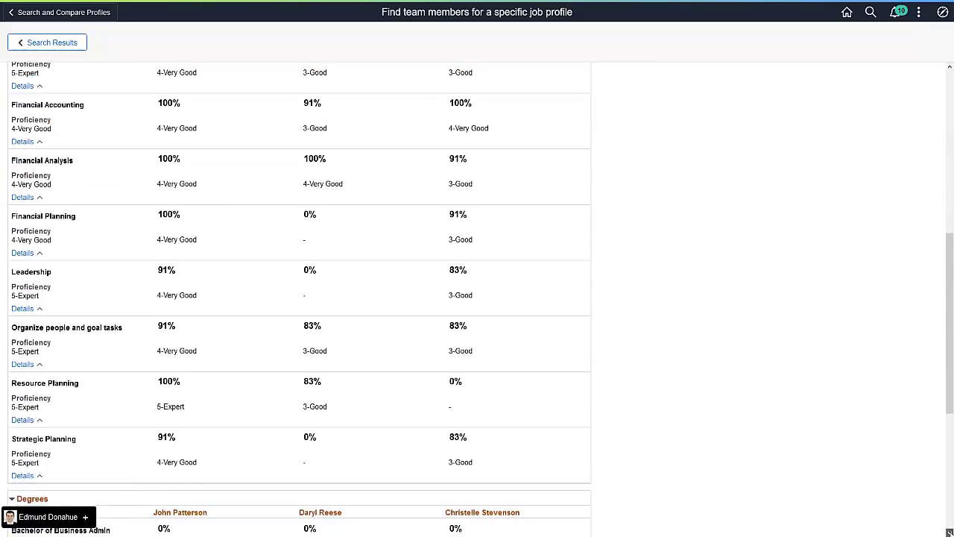
{"action": "scroll", "coordinate": [477, 298], "scroll_direction": "down", "scroll_amount": 2}
{"action": "scroll", "coordinate": [477, 298], "scroll_direction": "down", "scroll_amount": 2}
{"action": "scroll", "coordinate": [477, 298], "scroll_direction": "down", "scroll_amount": 1}
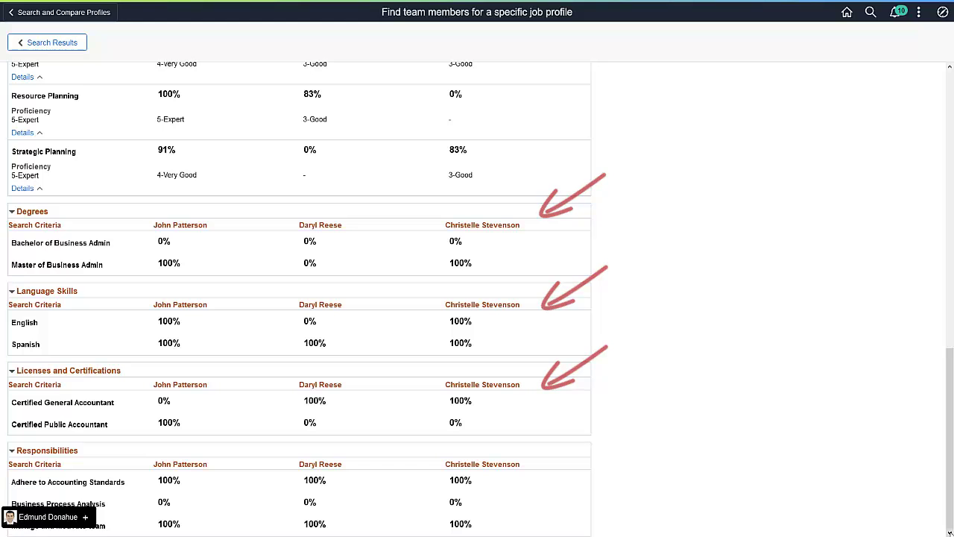
{"action": "left_click", "coordinate": [950, 67]}
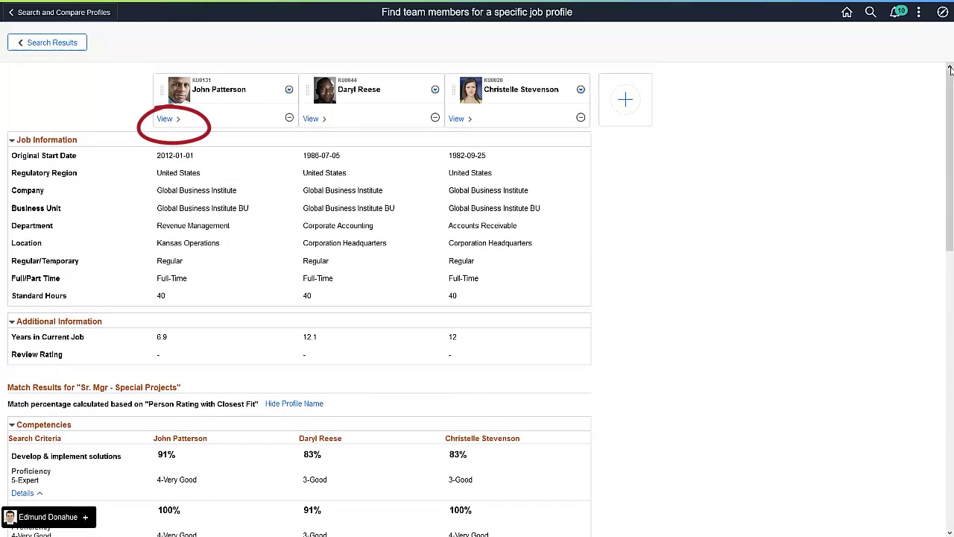
{"action": "left_click", "coordinate": [166, 119]}
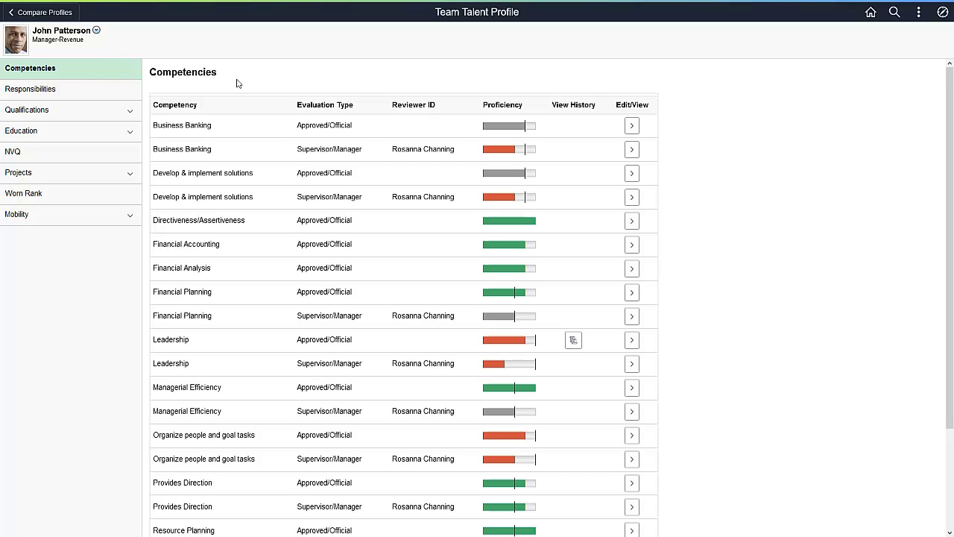
{"action": "left_click", "coordinate": [96, 31]}
{"action": "left_click", "coordinate": [155, 58]}
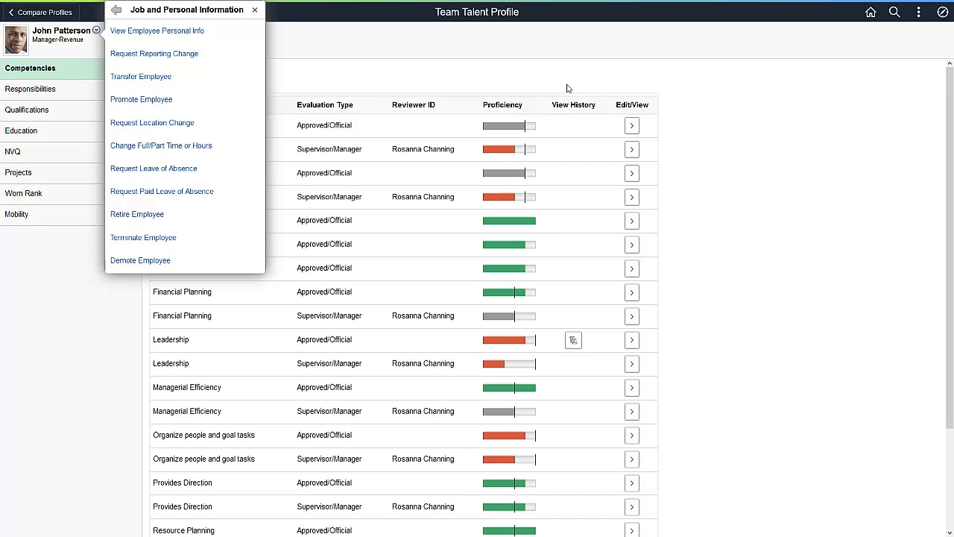
- Return home and start a new Search and Compare search for people with specific qualifications
{"action": "left_click", "coordinate": [870, 15]}
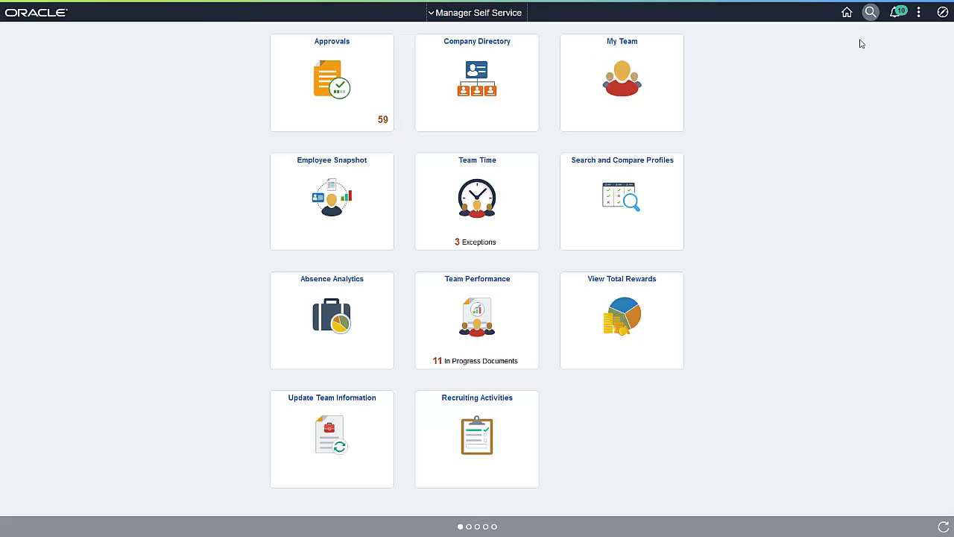
{"action": "left_click", "coordinate": [655, 207]}
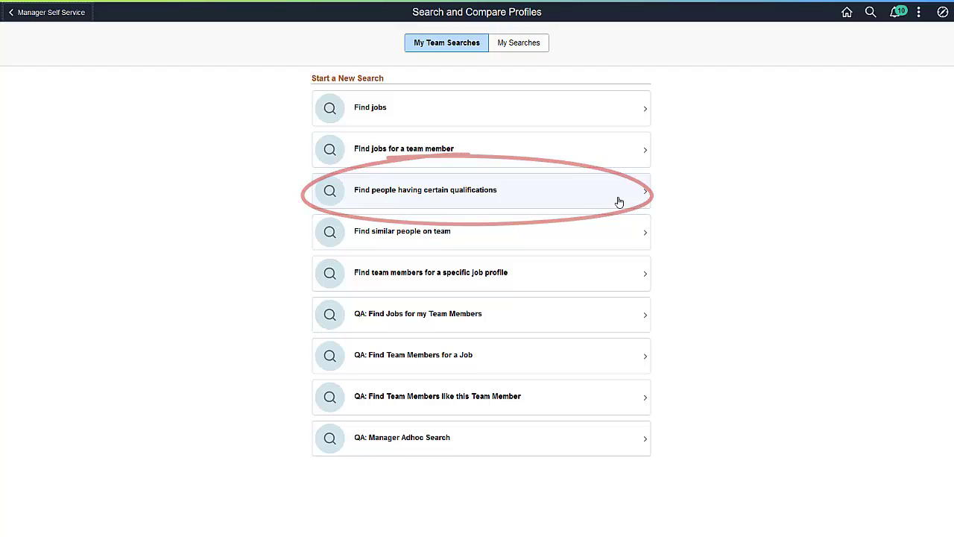
{"action": "left_click", "coordinate": [618, 201]}
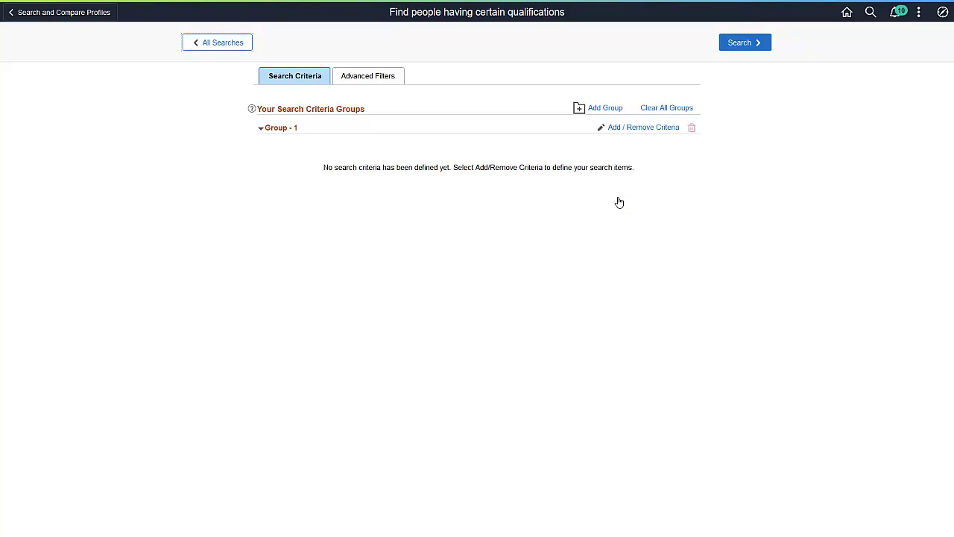
- Add Financial Accounting and Financial Analysis competency criteria from an 'FI' search
{"action": "left_click", "coordinate": [635, 132]}
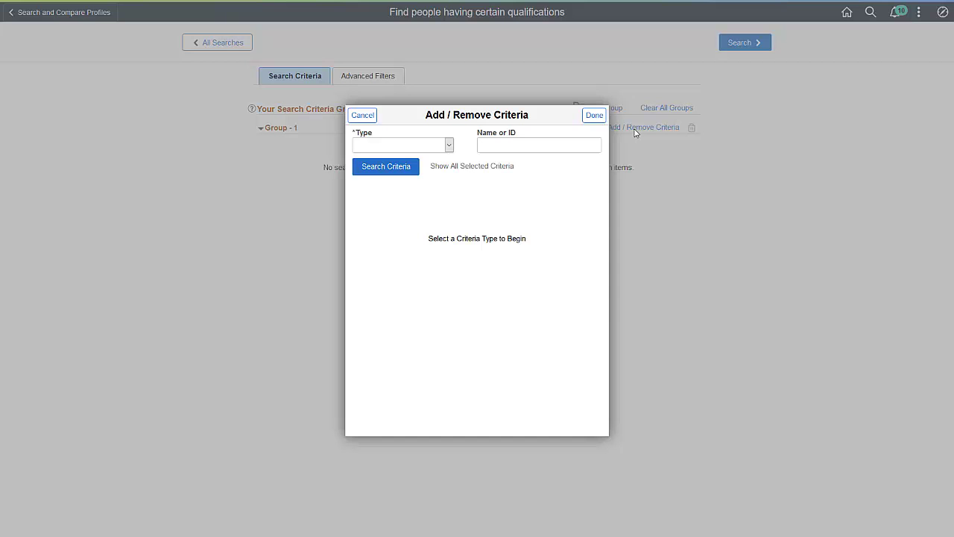
{"action": "left_click", "coordinate": [449, 144]}
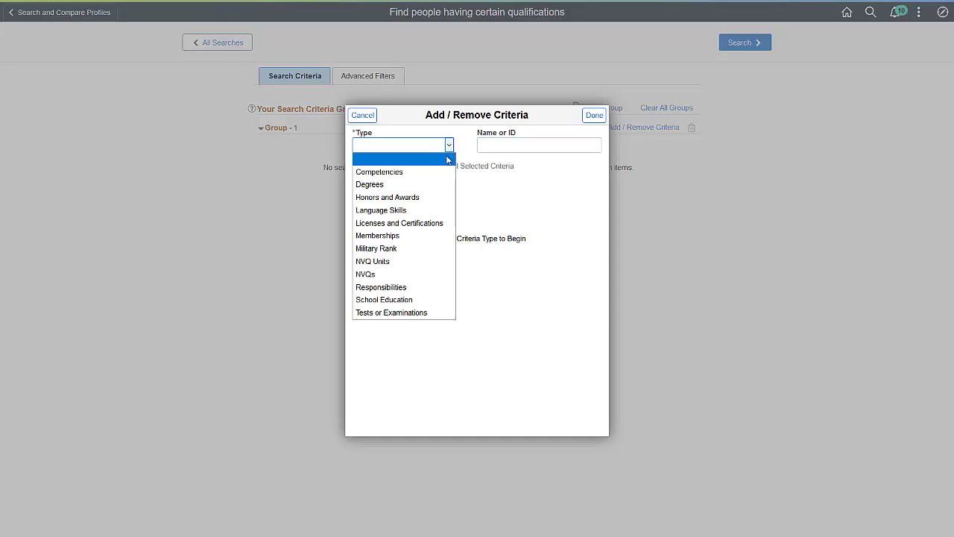
{"action": "left_click", "coordinate": [381, 170]}
{"action": "left_click", "coordinate": [484, 143]}
{"action": "type", "text": "F"}
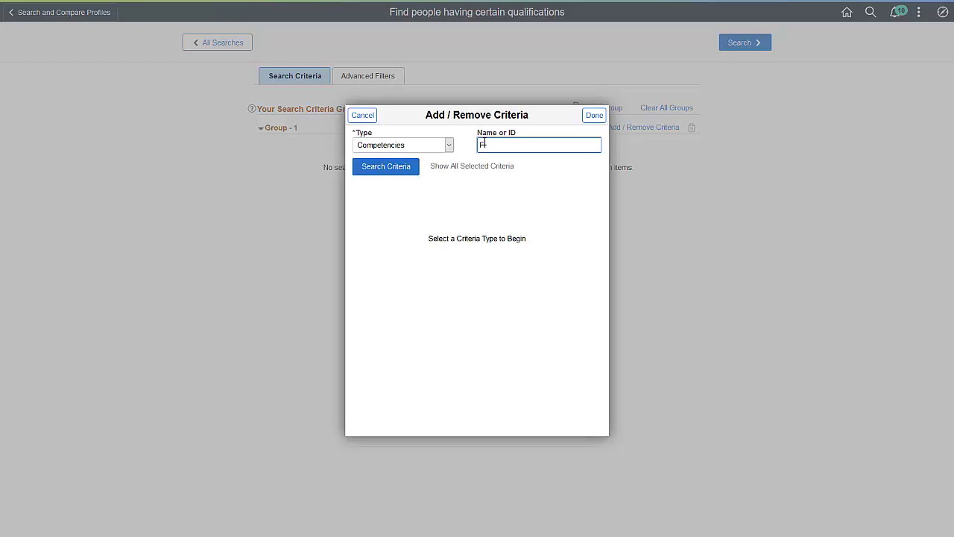
{"action": "left_click", "coordinate": [395, 173]}
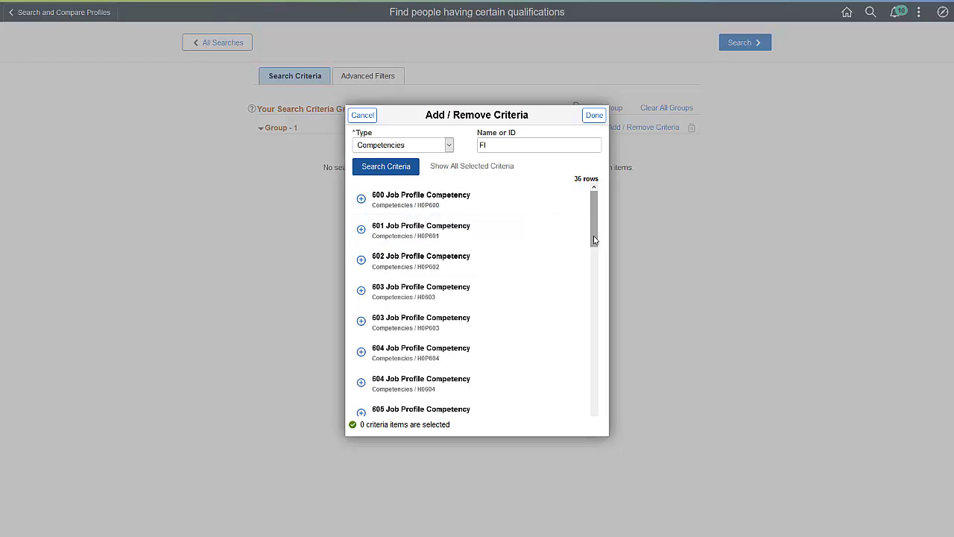
{"action": "scroll", "coordinate": [477, 313], "scroll_direction": "down", "scroll_amount": 5}
{"action": "scroll", "coordinate": [581, 351], "scroll_direction": "down", "scroll_amount": 3}
{"action": "scroll", "coordinate": [482, 338], "scroll_direction": "down", "scroll_amount": 2}
{"action": "left_click", "coordinate": [480, 328]}
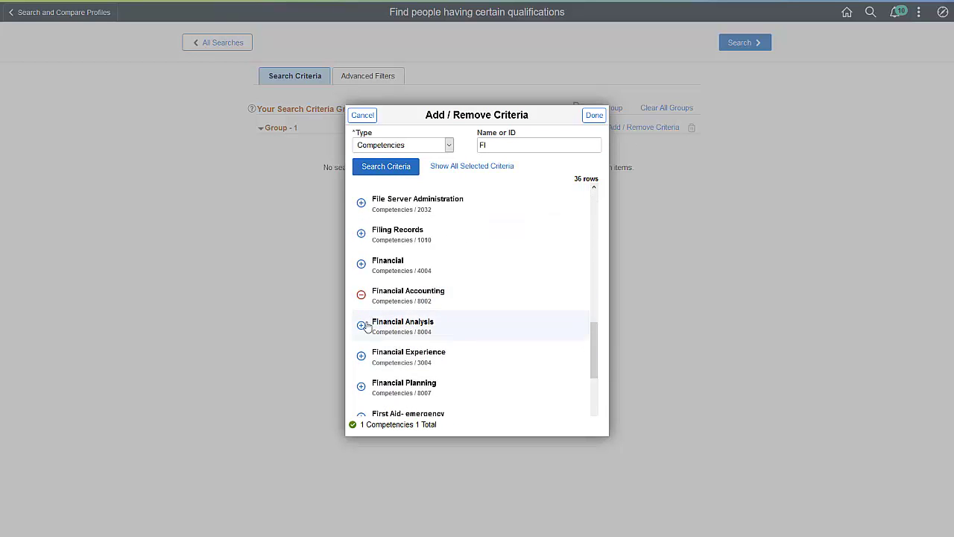
- Add the Master of Business Admin degree criterion from an 'MA' search
{"action": "left_click", "coordinate": [477, 295]}
{"action": "left_click", "coordinate": [449, 145]}
{"action": "left_click", "coordinate": [440, 172]}
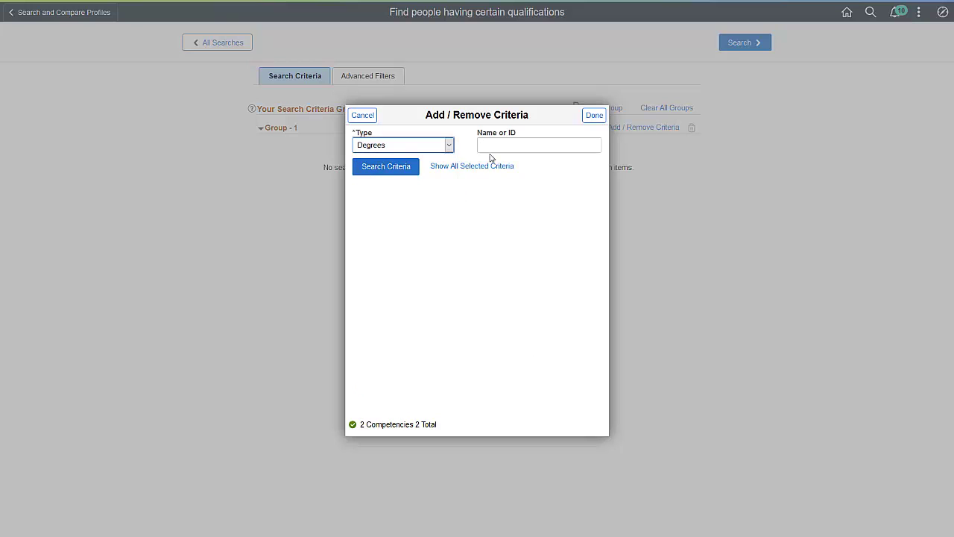
{"action": "left_click", "coordinate": [496, 148]}
{"action": "type", "text": "MA"}
{"action": "left_click", "coordinate": [395, 168]}
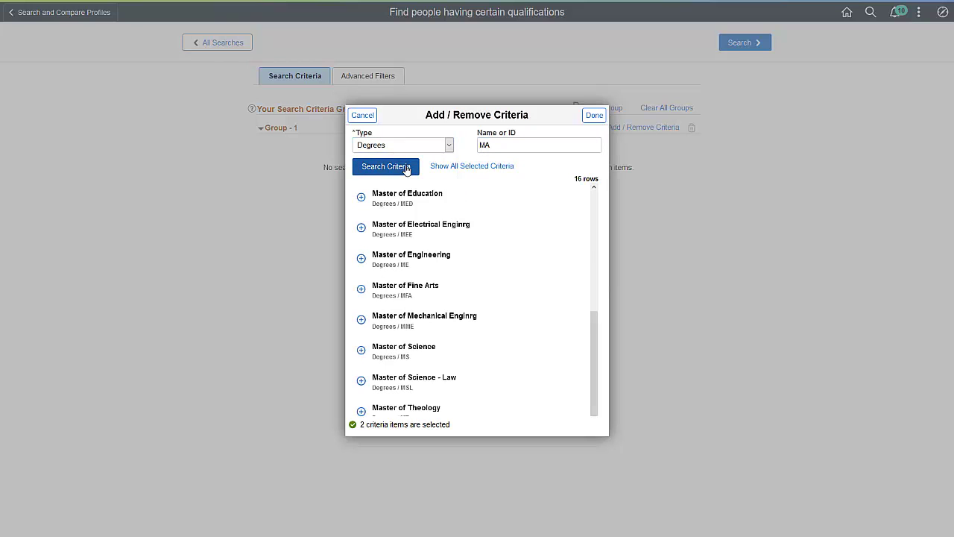
{"action": "scroll", "coordinate": [600, 290], "scroll_direction": "up", "scroll_amount": 3}
{"action": "scroll", "coordinate": [357, 238], "scroll_direction": "up", "scroll_amount": 2}
- Add Spanish as a language skill criterion from an 'SP' search and apply the criteria
{"action": "left_click", "coordinate": [360, 207]}
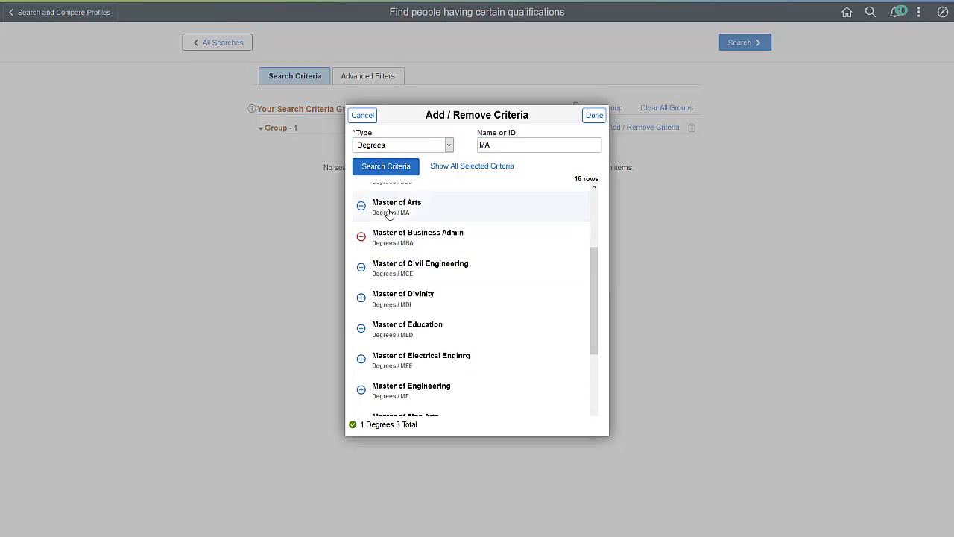
{"action": "left_click", "coordinate": [450, 145]}
{"action": "left_click", "coordinate": [429, 196]}
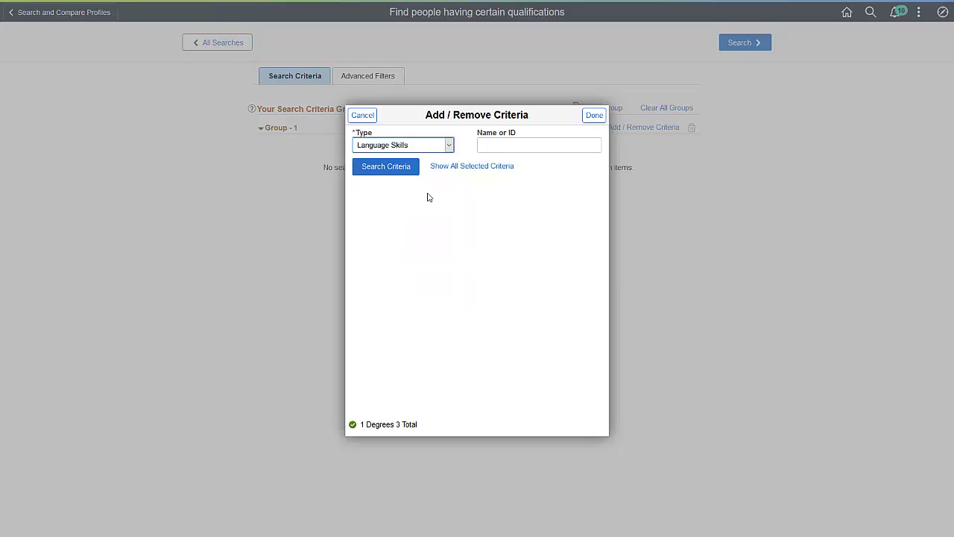
{"action": "left_click", "coordinate": [492, 143]}
{"action": "type", "text": "SP"}
{"action": "left_click", "coordinate": [402, 166]}
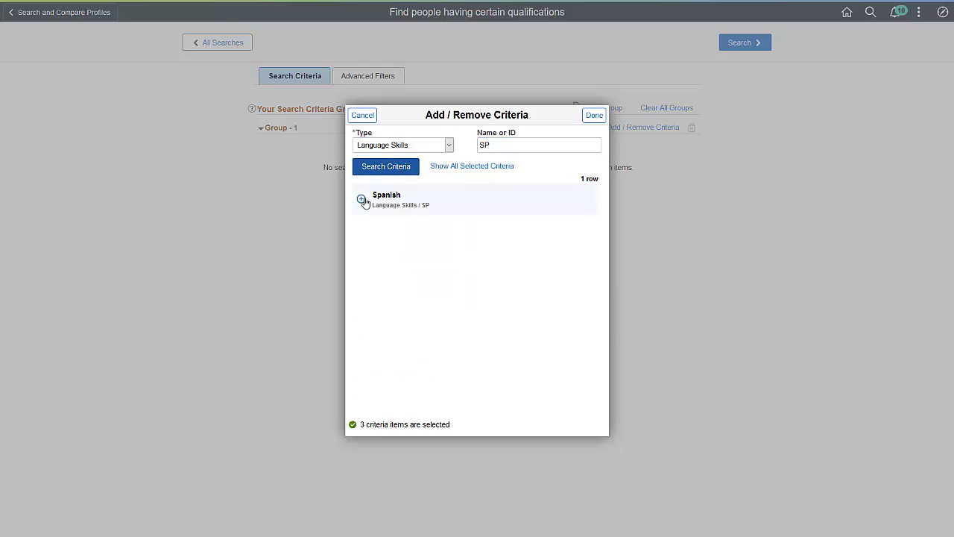
{"action": "left_click", "coordinate": [425, 190]}
{"action": "left_click", "coordinate": [595, 117]}
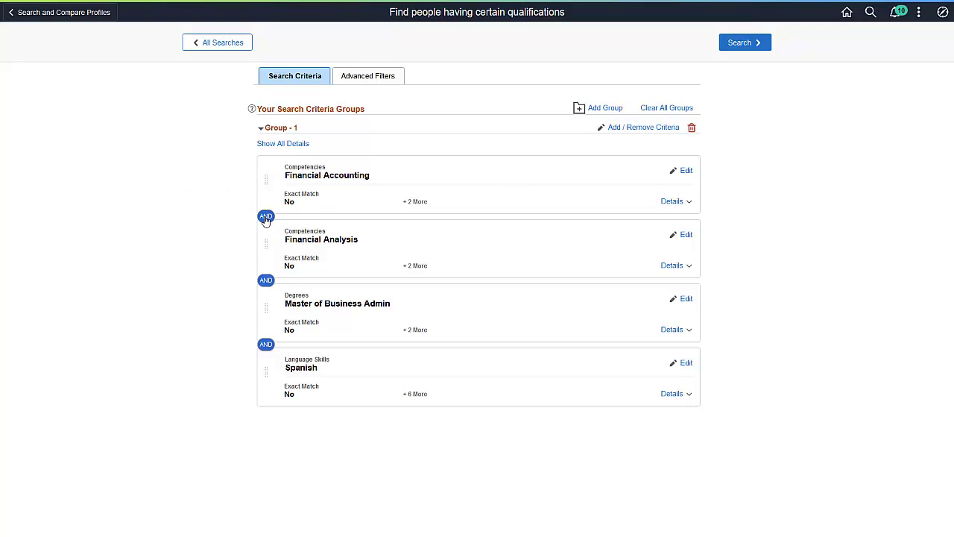
- Toggle the AND between Financial Accounting and Financial Analysis to OR
{"action": "left_click", "coordinate": [266, 218]}
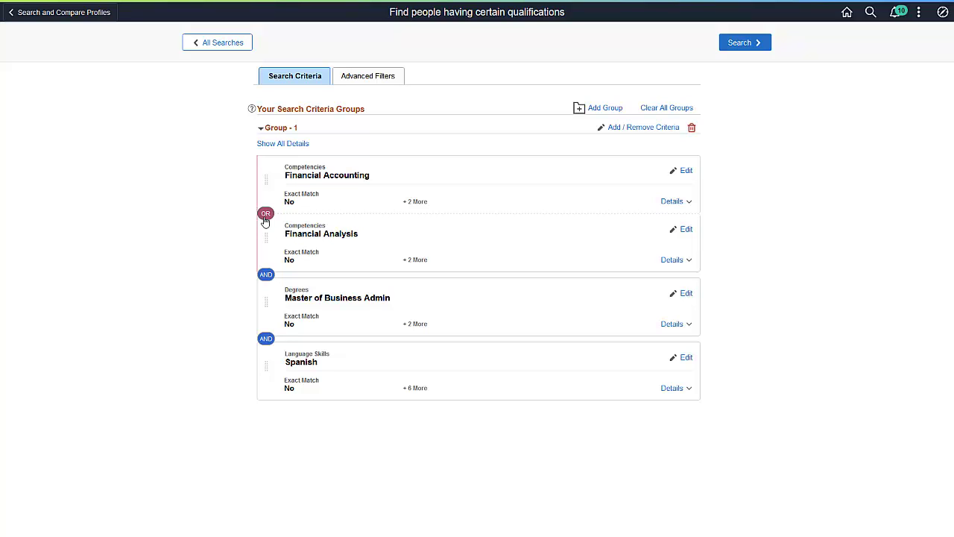
{"action": "left_click", "coordinate": [748, 47]}
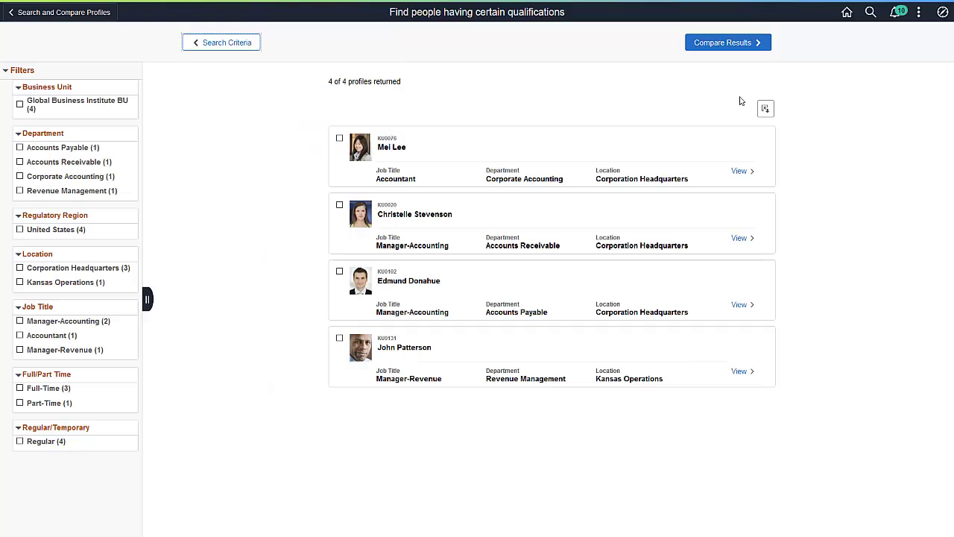
{"action": "left_click", "coordinate": [340, 138]}
{"action": "left_click", "coordinate": [339, 205]}
{"action": "left_click", "coordinate": [339, 271]}
{"action": "left_click", "coordinate": [339, 339]}
{"action": "left_click", "coordinate": [711, 47]}
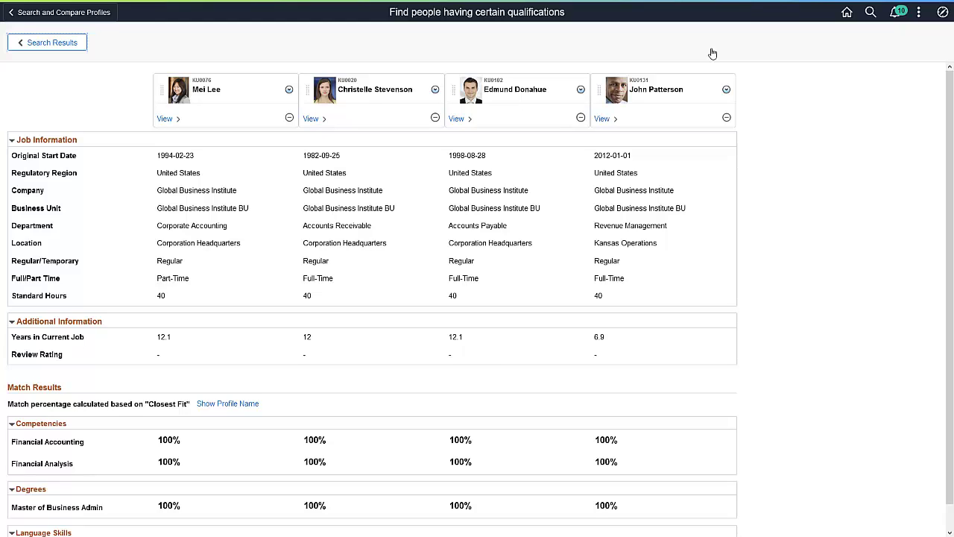
- Switch the home page from Manager Self Service to Employee Self Service
{"action": "left_click", "coordinate": [846, 12]}
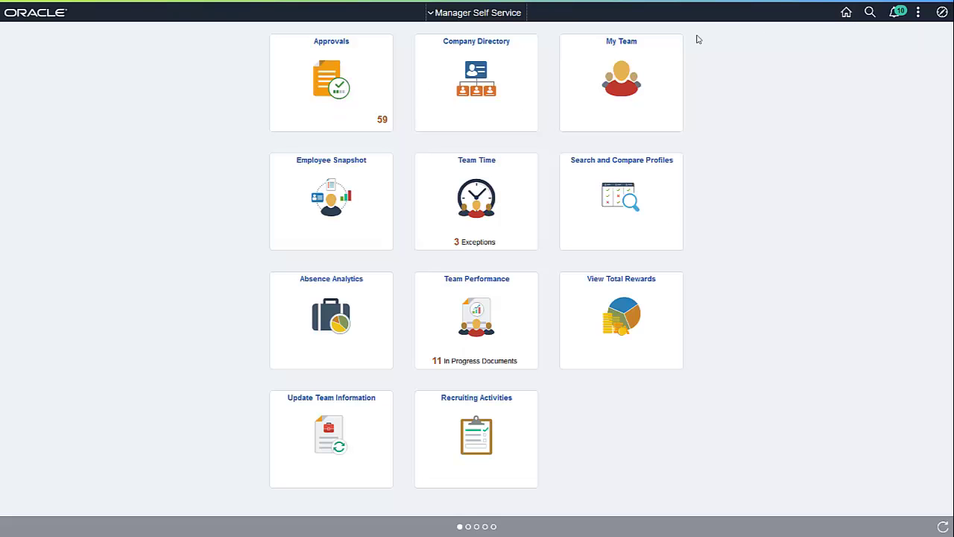
{"action": "left_click", "coordinate": [511, 15]}
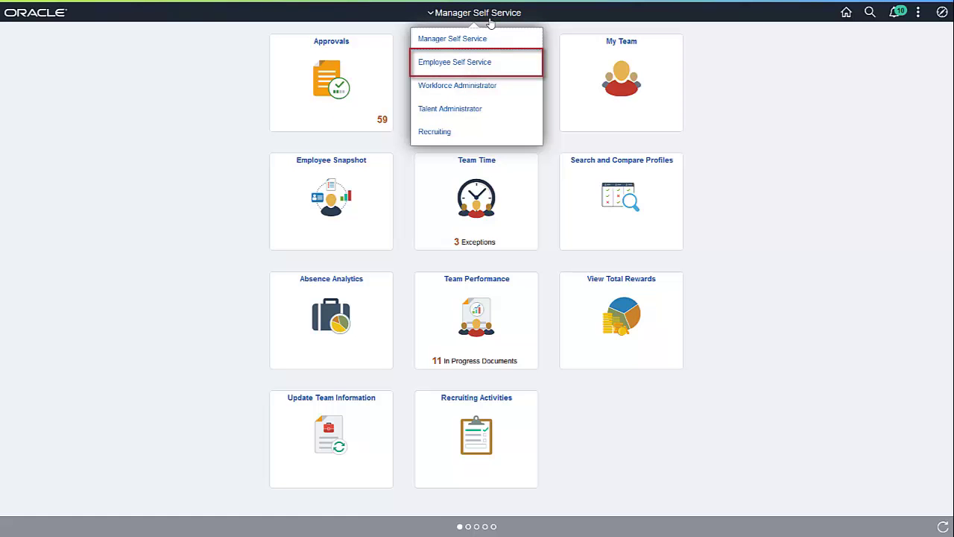
{"action": "left_click", "coordinate": [485, 63]}
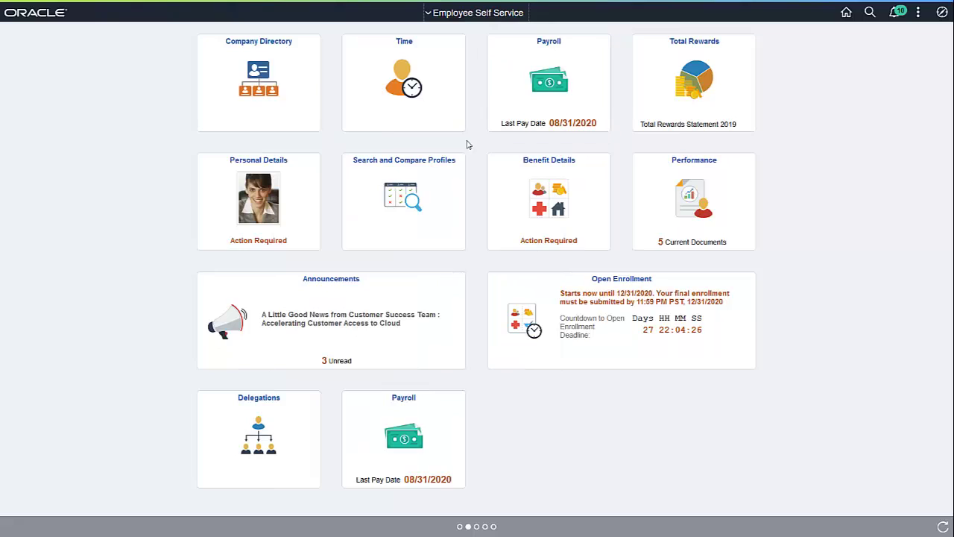
- Run the 'Find jobs that fit my qualifications' search and view its sort order choices
{"action": "left_click", "coordinate": [459, 186]}
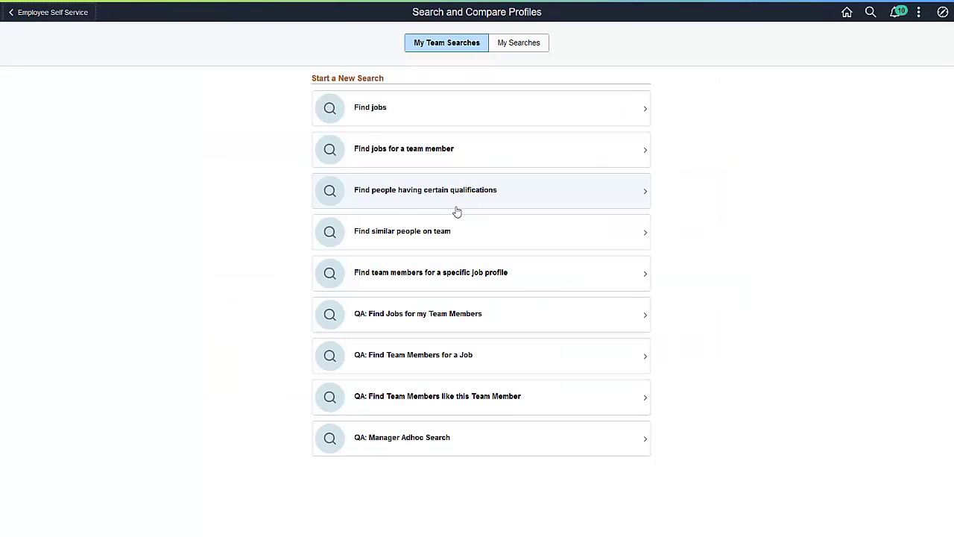
{"action": "left_click", "coordinate": [526, 46]}
{"action": "left_click", "coordinate": [513, 196]}
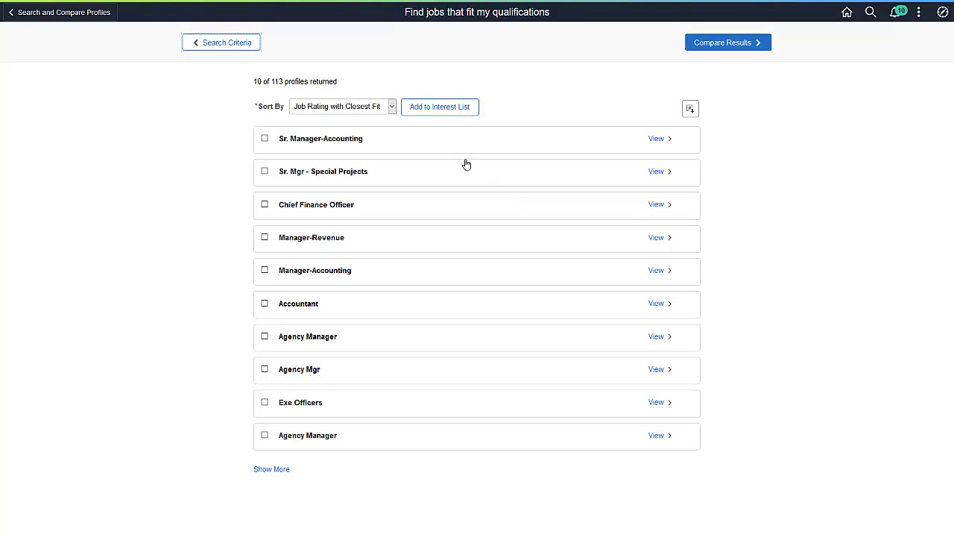
{"action": "left_click", "coordinate": [393, 106]}
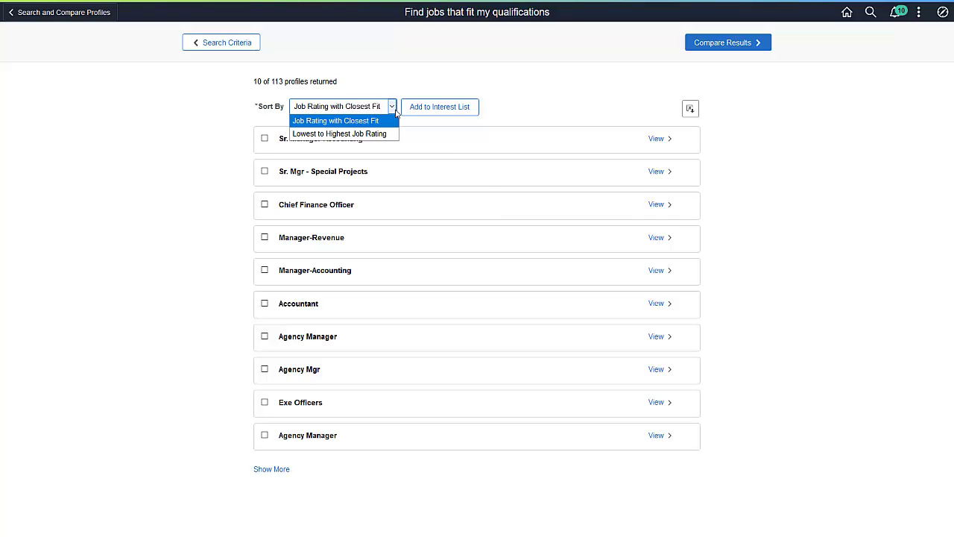
- Keep closest-fit sorting and review Sr. Manager-Accounting versus Chief Finance Officer match percentages
{"action": "left_click", "coordinate": [431, 141]}
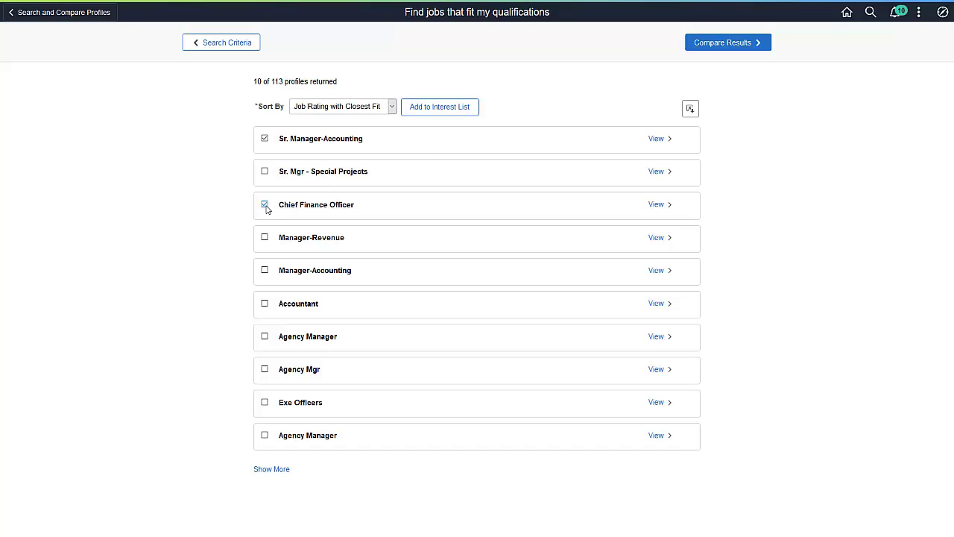
{"action": "left_click", "coordinate": [710, 49]}
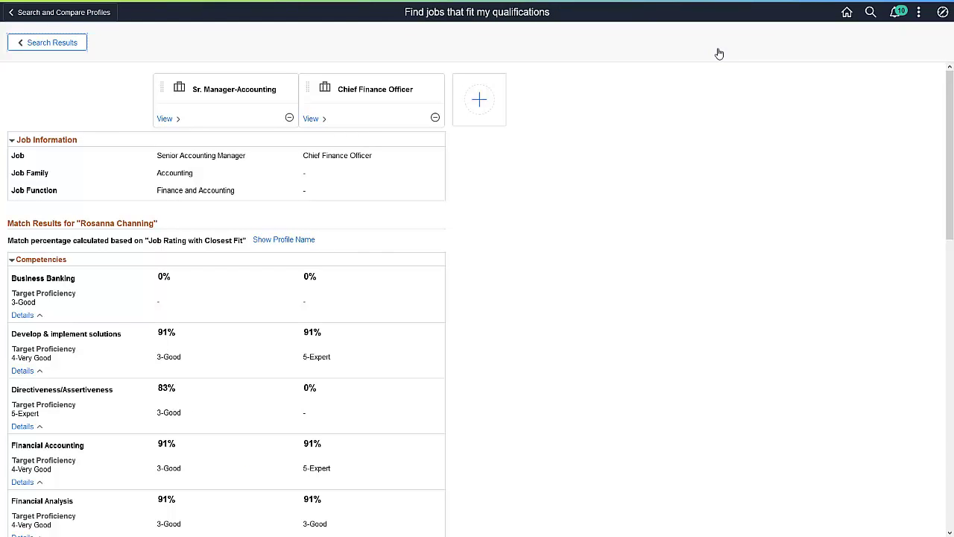
{"action": "scroll", "coordinate": [828, 296], "scroll_direction": "down", "scroll_amount": 3}
{"action": "scroll", "coordinate": [827, 295], "scroll_direction": "down", "scroll_amount": 7}
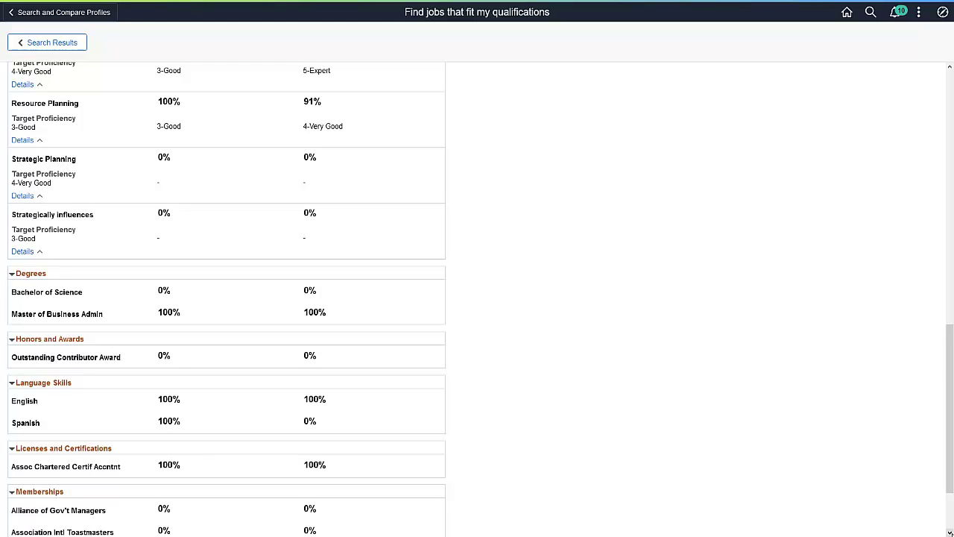
{"action": "left_click", "coordinate": [949, 67]}
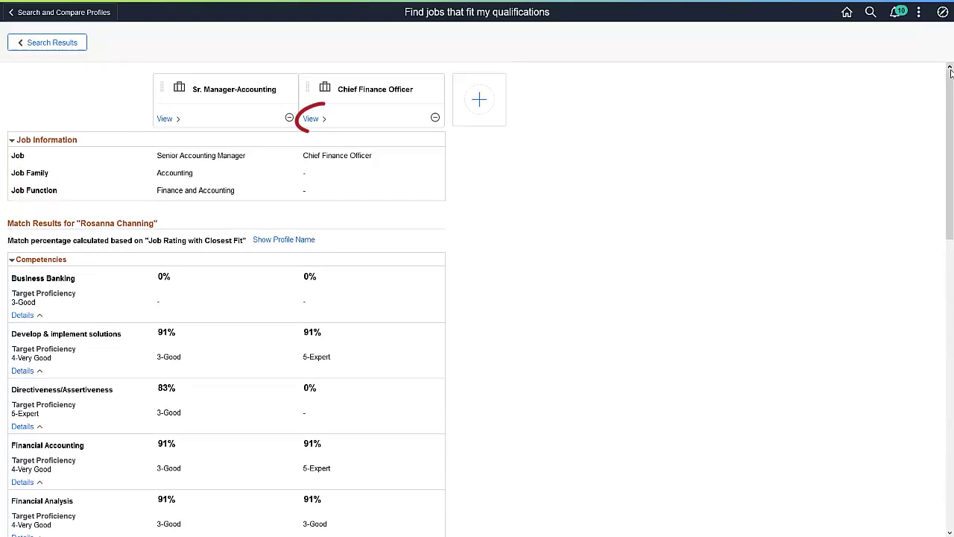
- View the Chief Finance Officer profile, then recheck Sr. Manager-Accounting and Chief Finance Officer
{"action": "left_click", "coordinate": [313, 119]}
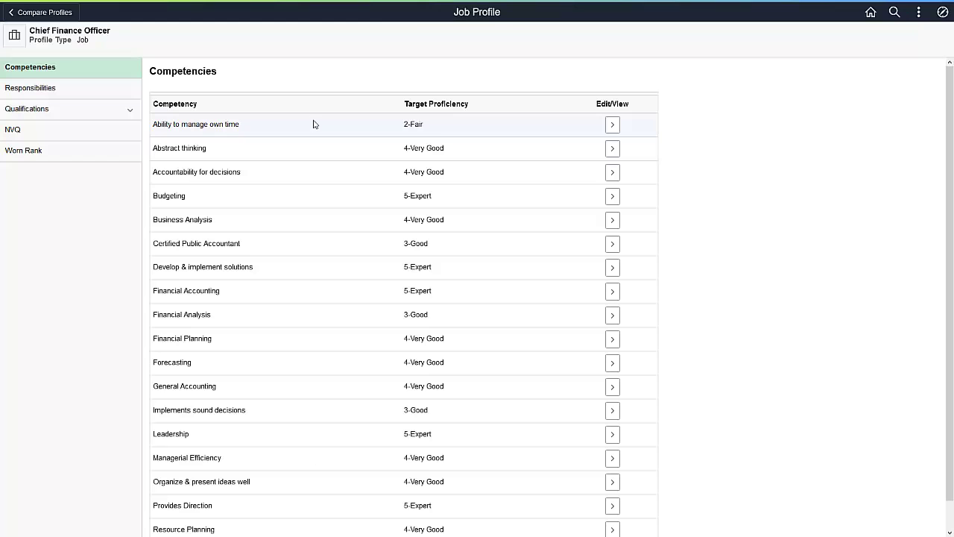
{"action": "left_click", "coordinate": [41, 13]}
{"action": "left_click", "coordinate": [47, 45]}
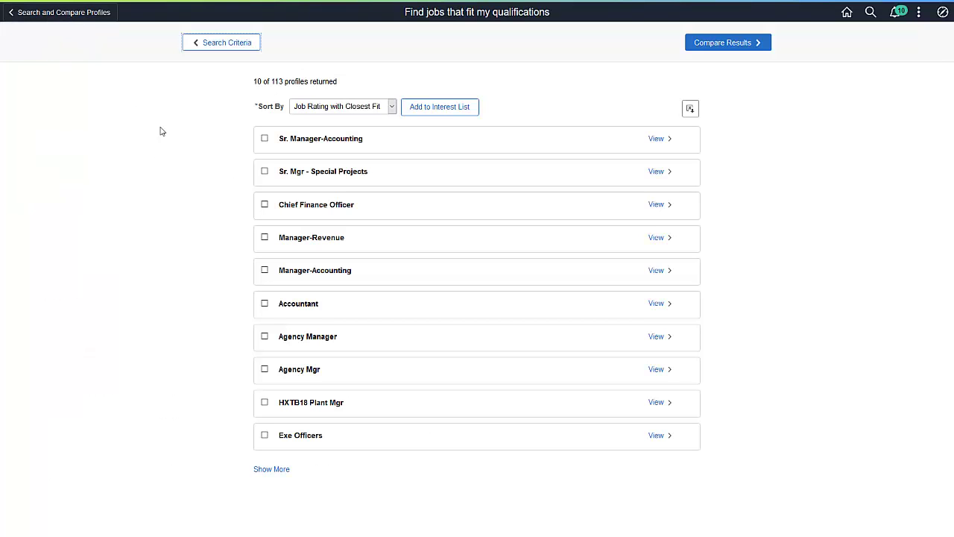
{"action": "left_click", "coordinate": [265, 139]}
{"action": "left_click", "coordinate": [265, 205]}
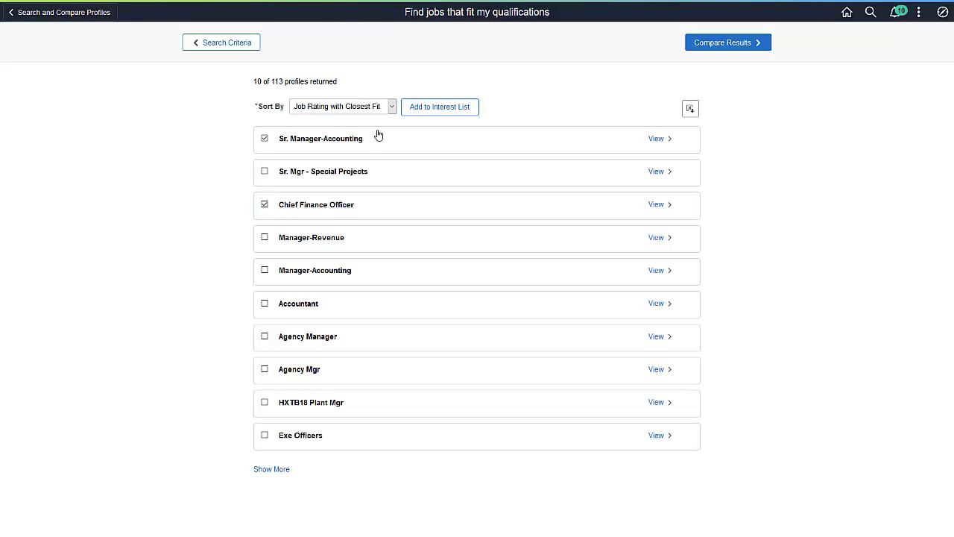